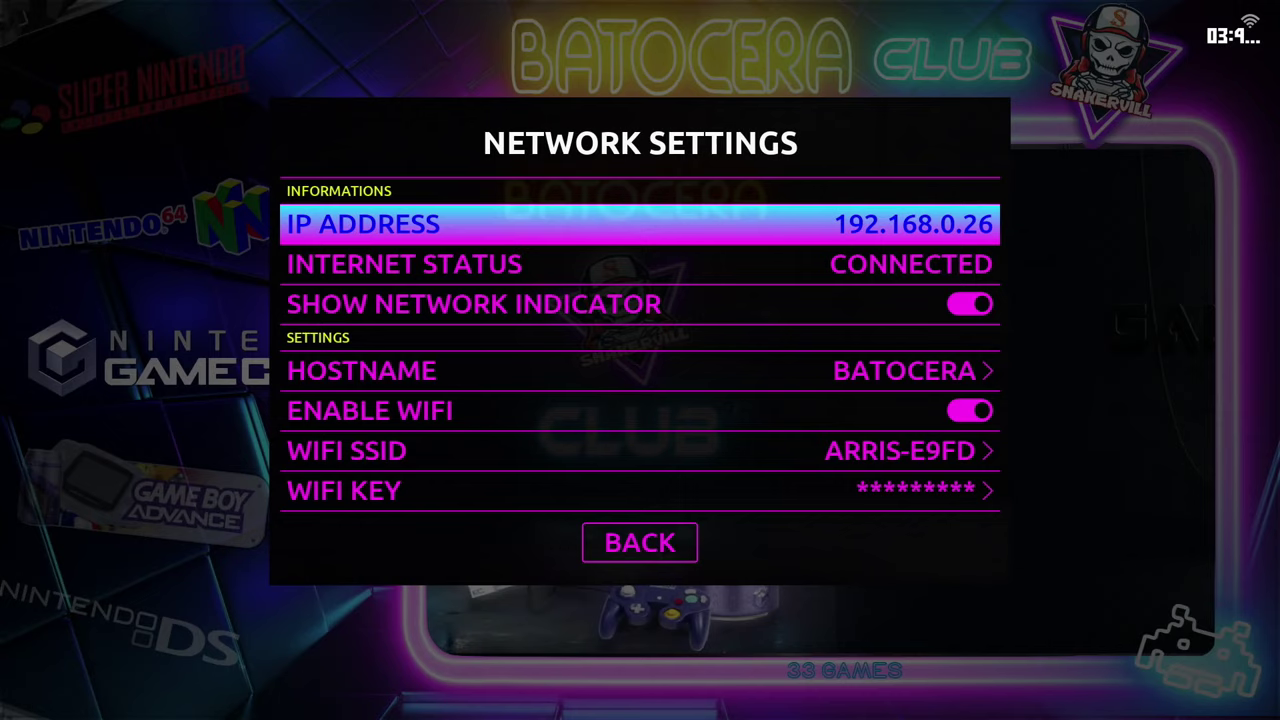
Step: Confirm the console's IP address 192.168.0.26 in Network Settings, then back out to the systems view
key("Down")
key("Down")
key("Down")
key("Down")
key("Down")
key("Down")
key("Down")
key("Return")
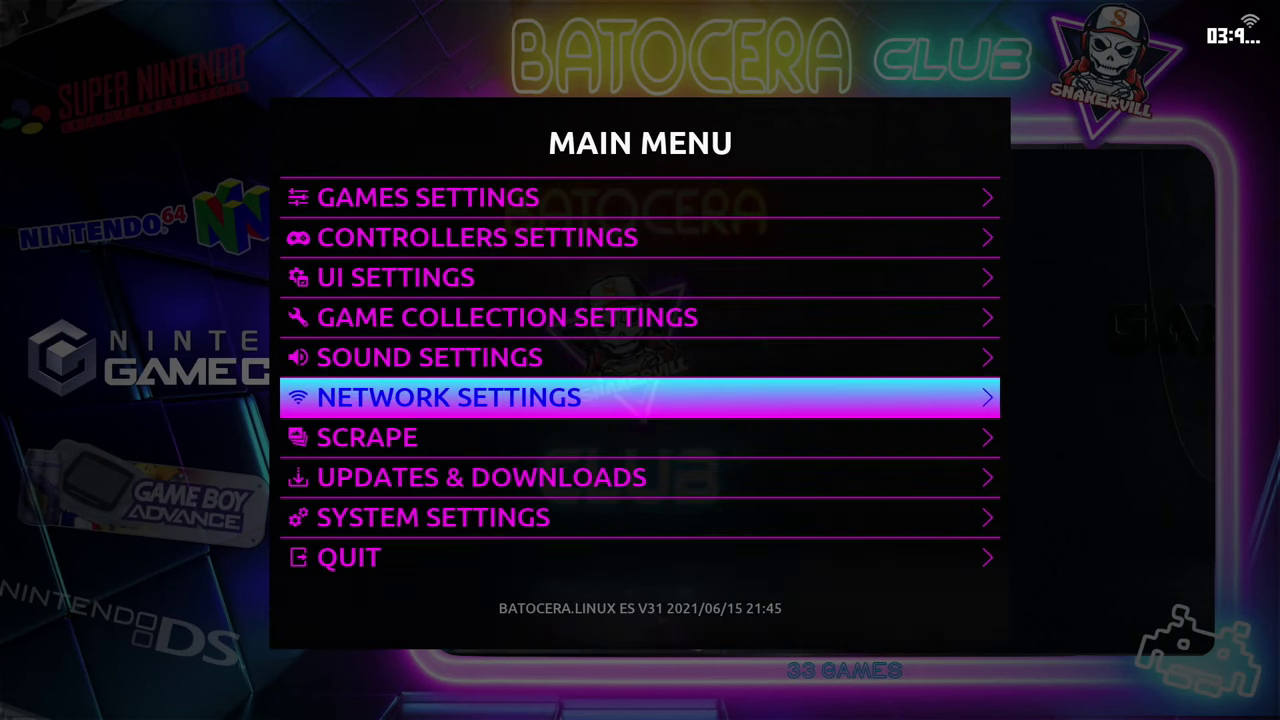
key("Return")
key("Escape")
key("Escape")
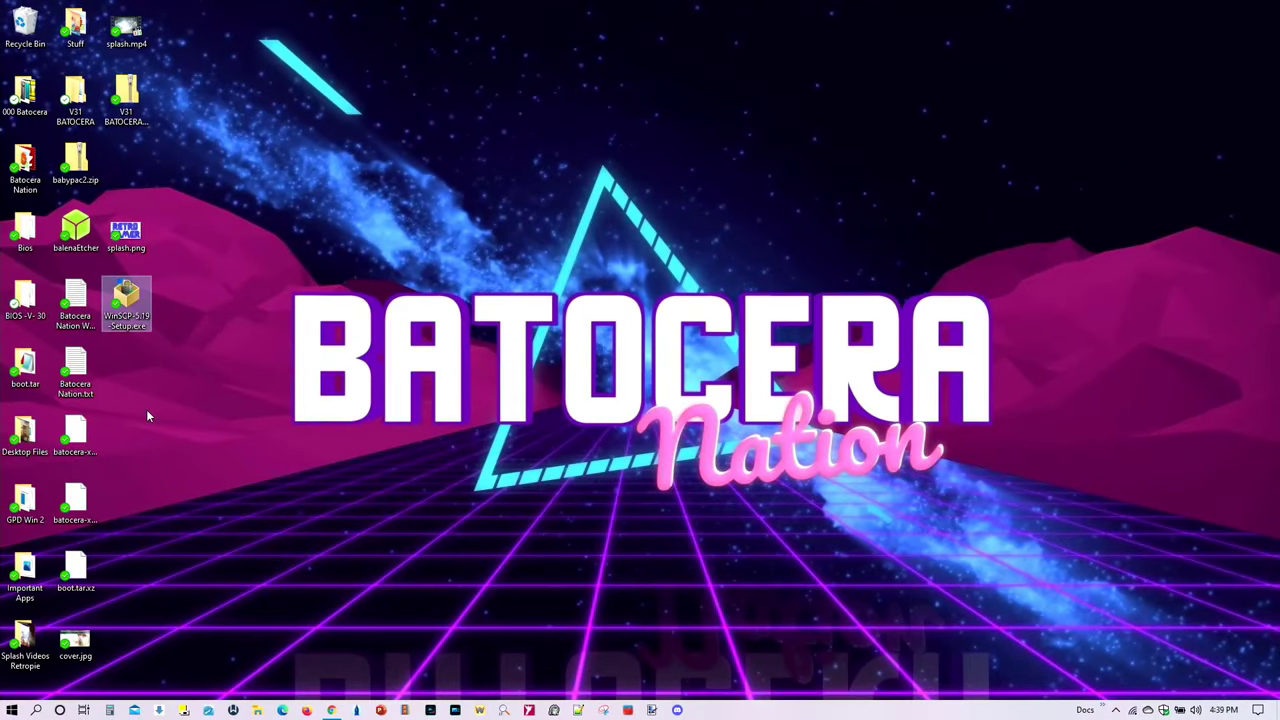
Step: Install WinSCP 5.19 for all users, typical setup with Commander style, skipping the Getting started page
double_click(128, 312)
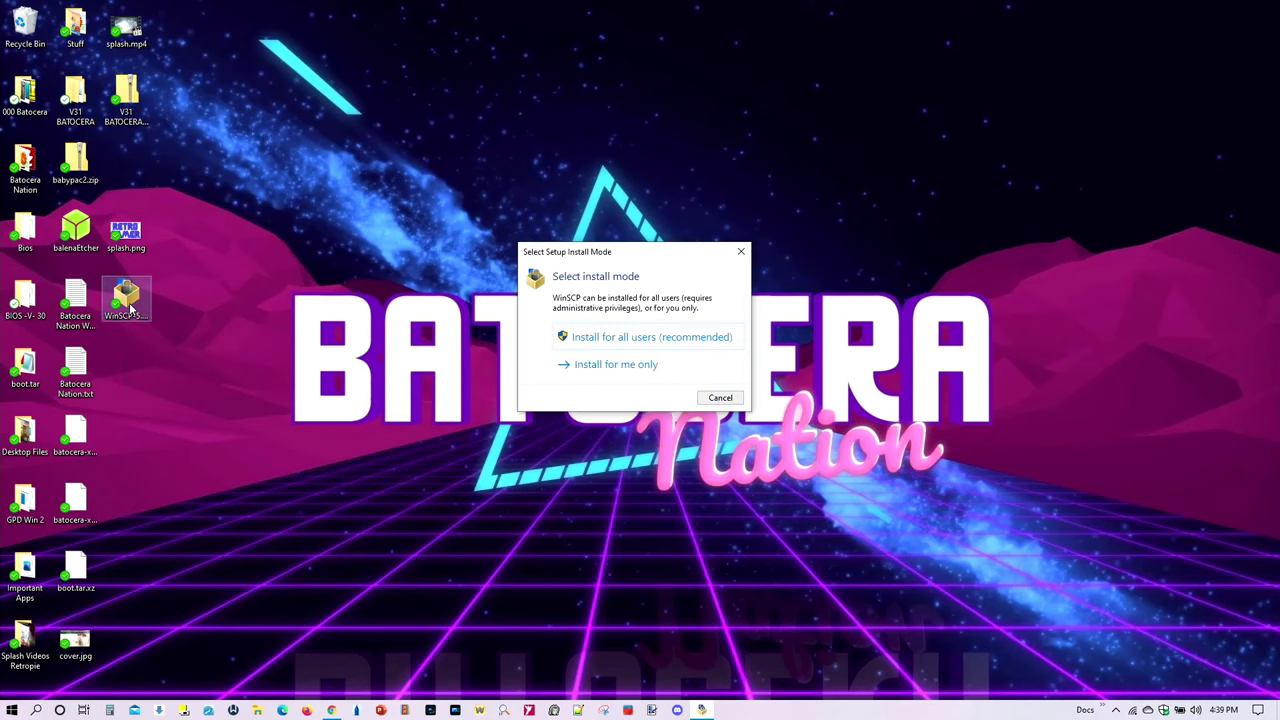
left_click(622, 338)
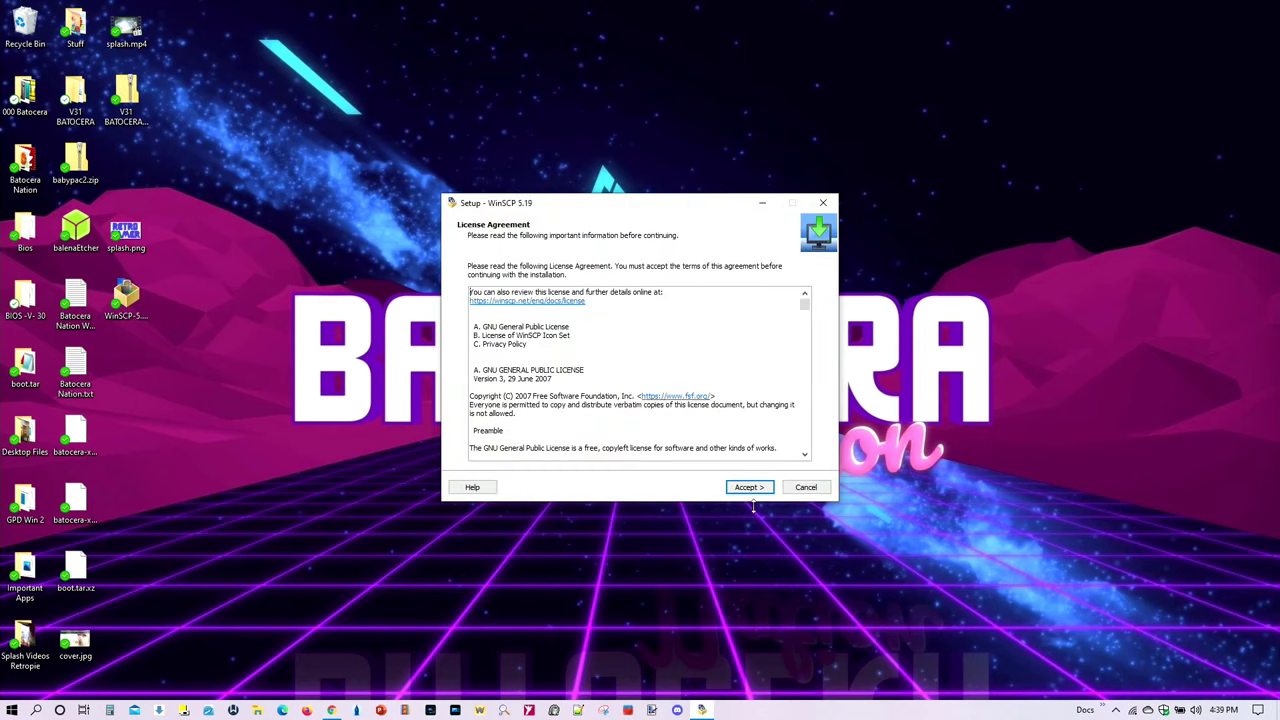
left_click(753, 488)
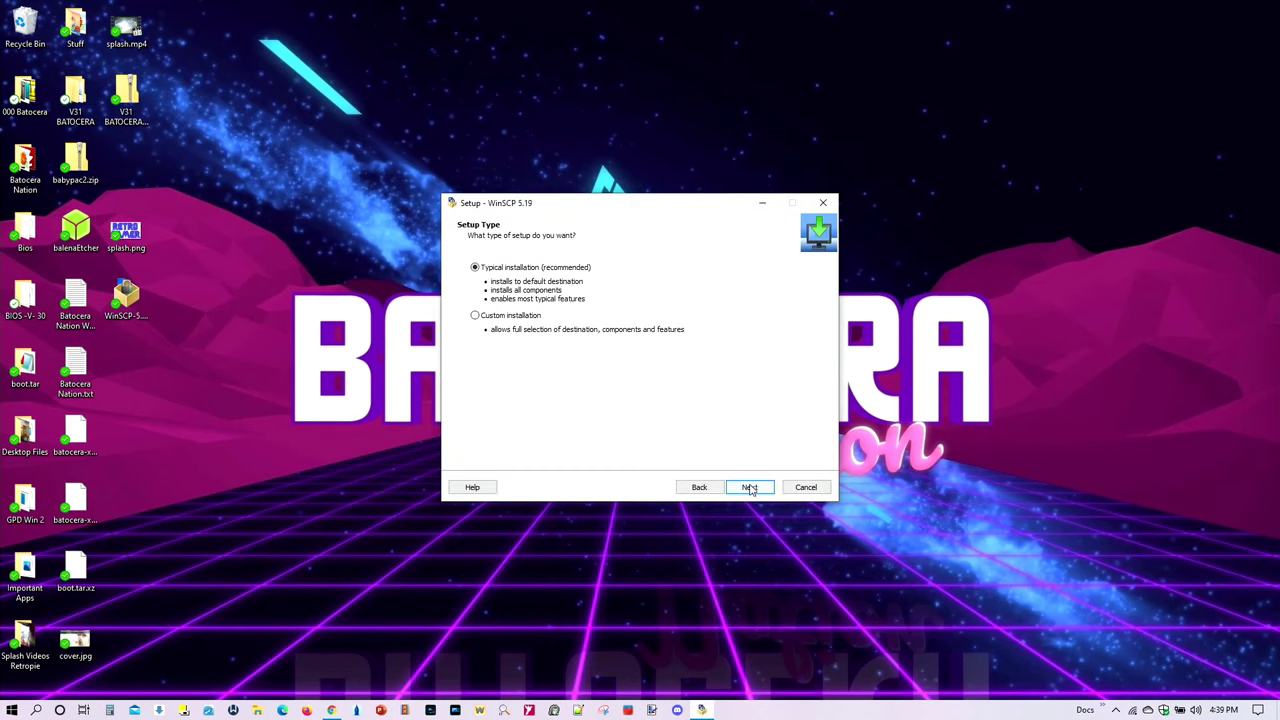
left_click(752, 489)
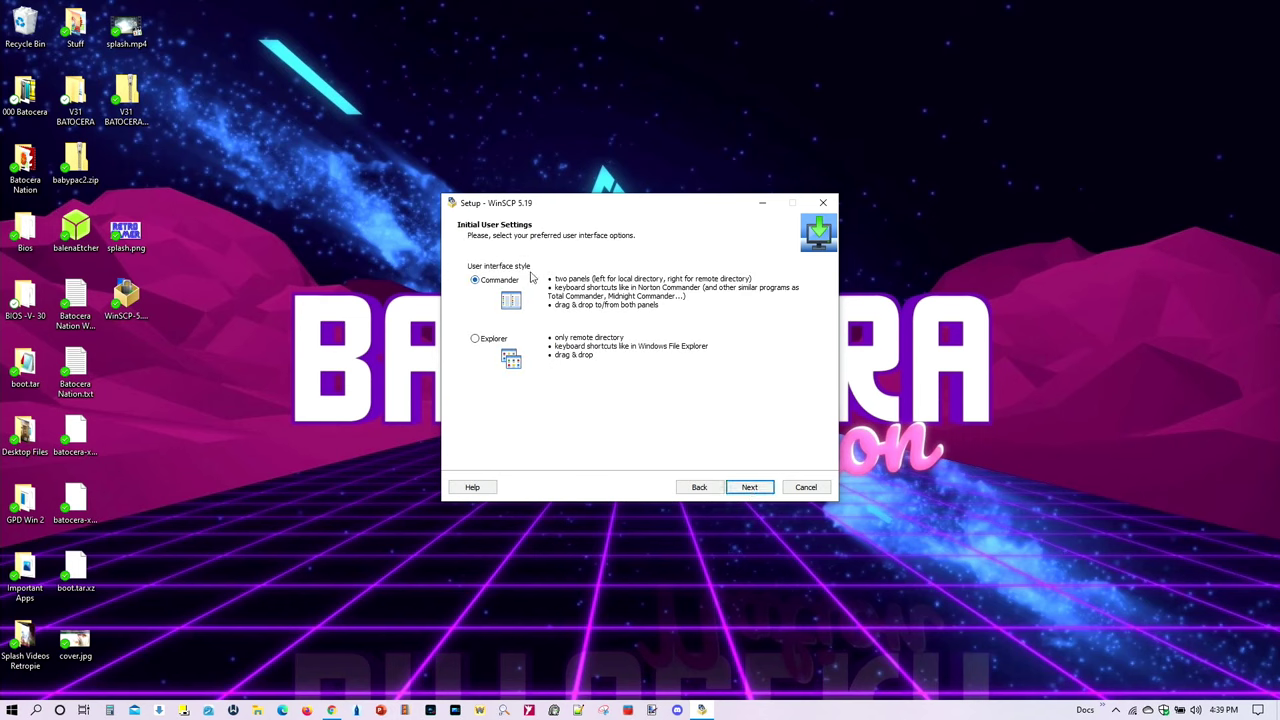
left_click(751, 490)
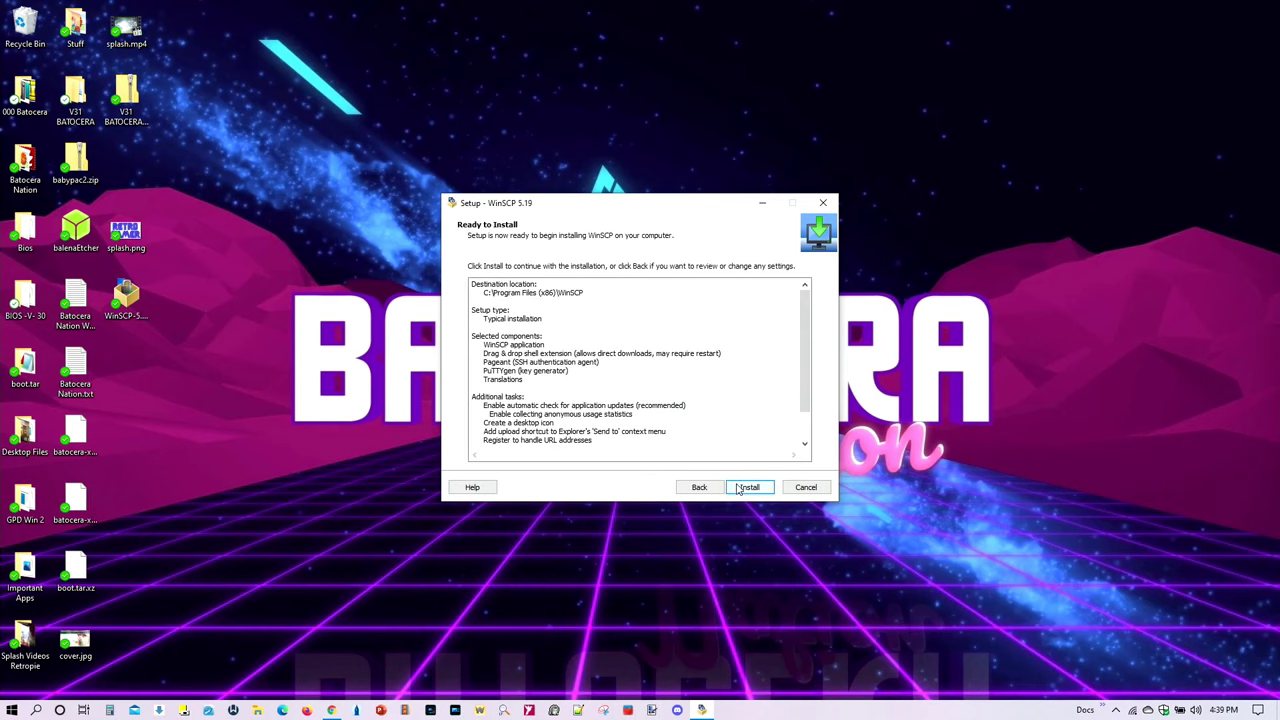
left_click(757, 490)
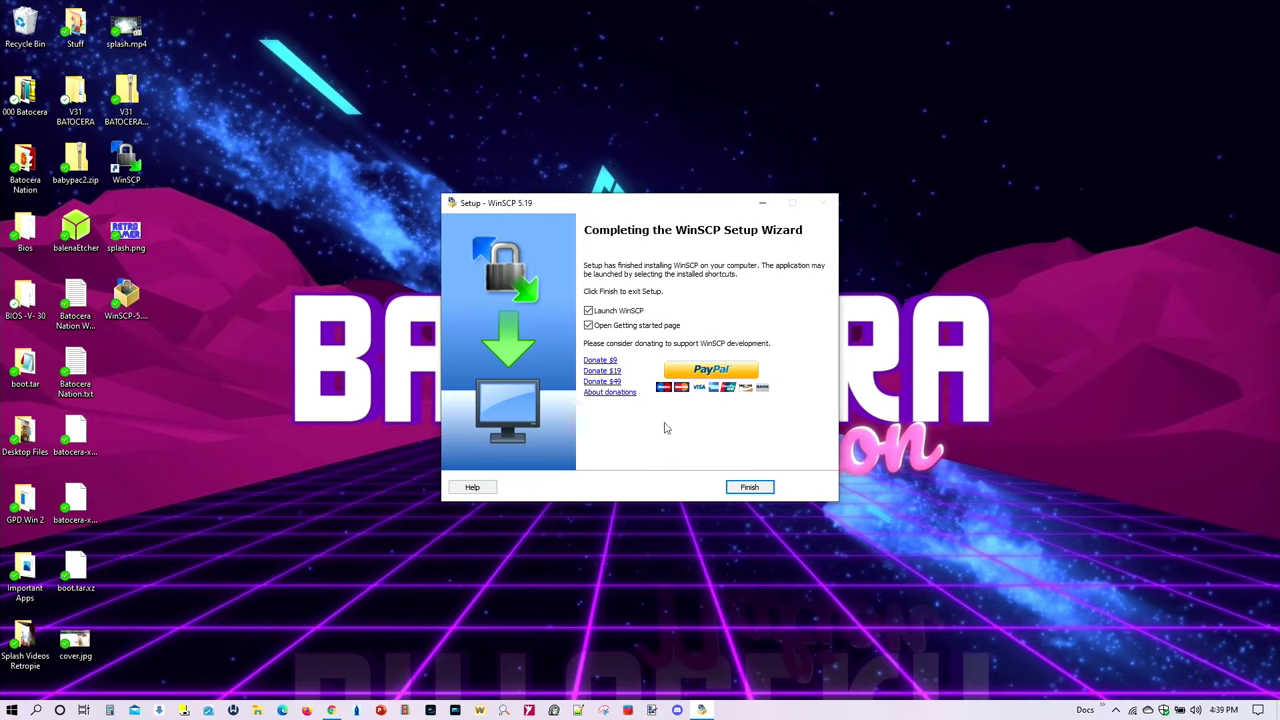
left_click(589, 325)
left_click(729, 488)
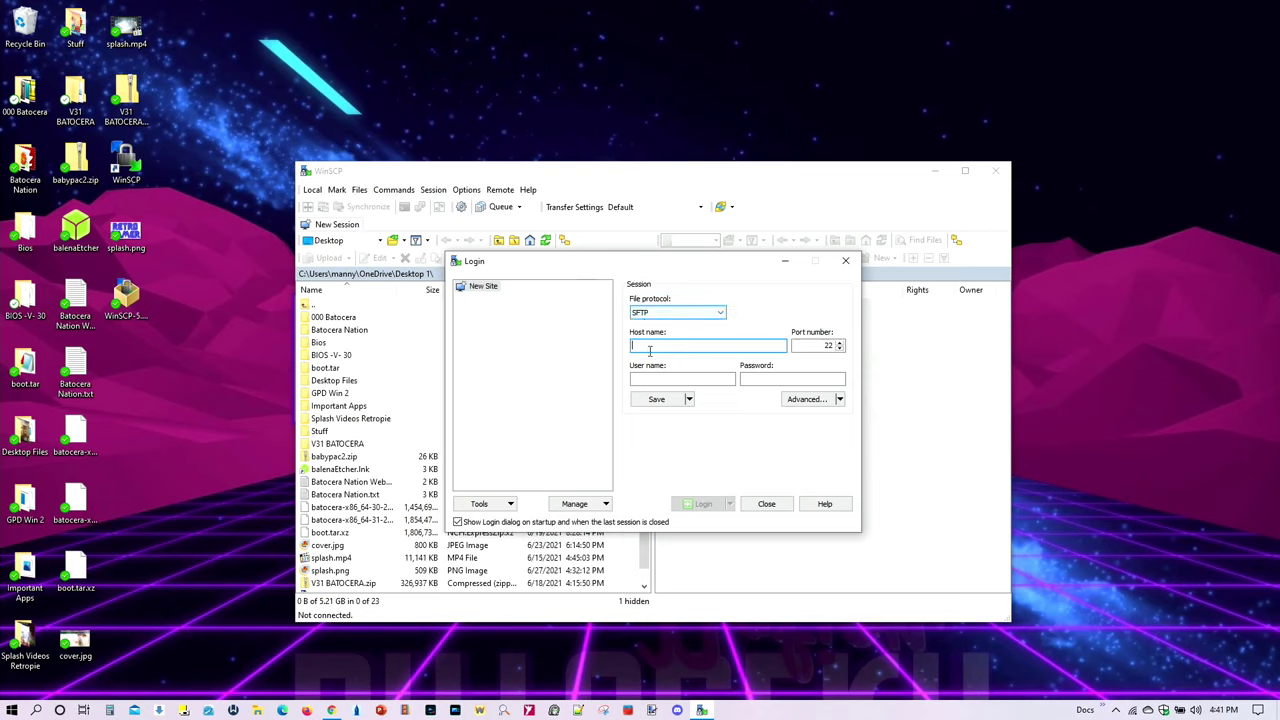
Step: Enter host 192.168.0.26, user name root and the account password in the Login dialog
type("192.168")
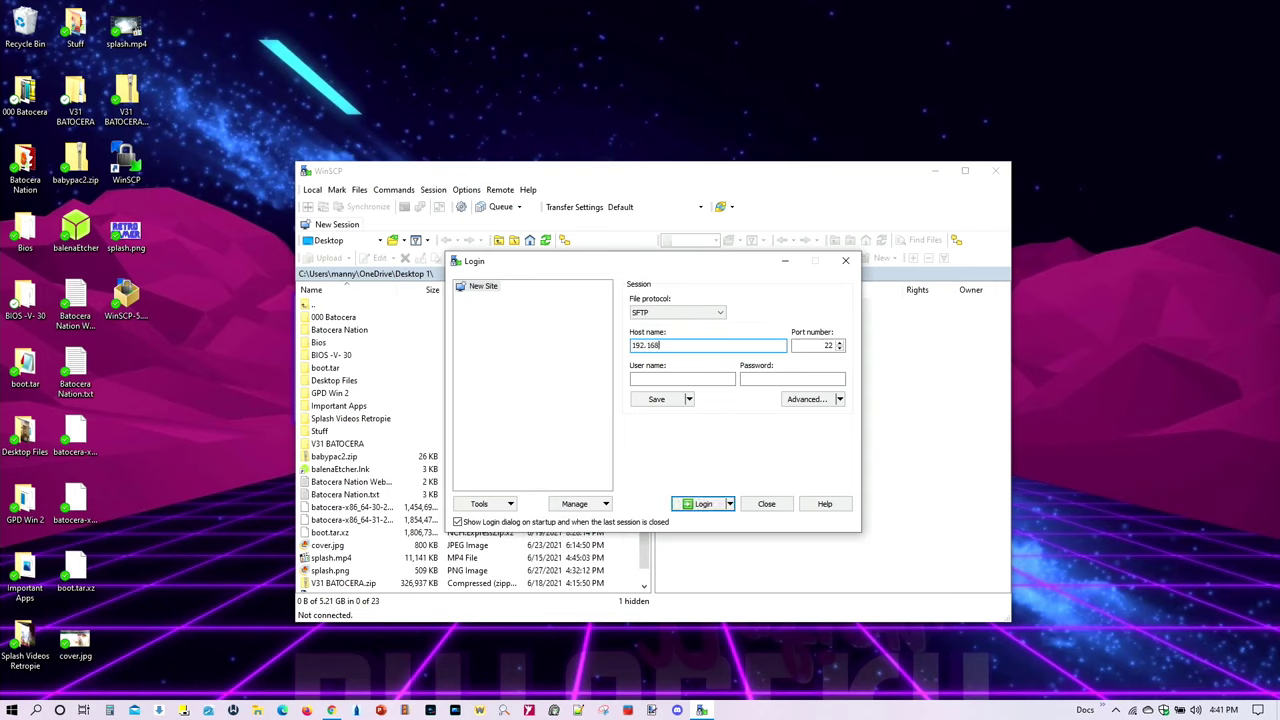
type(".0.26")
left_click(670, 378)
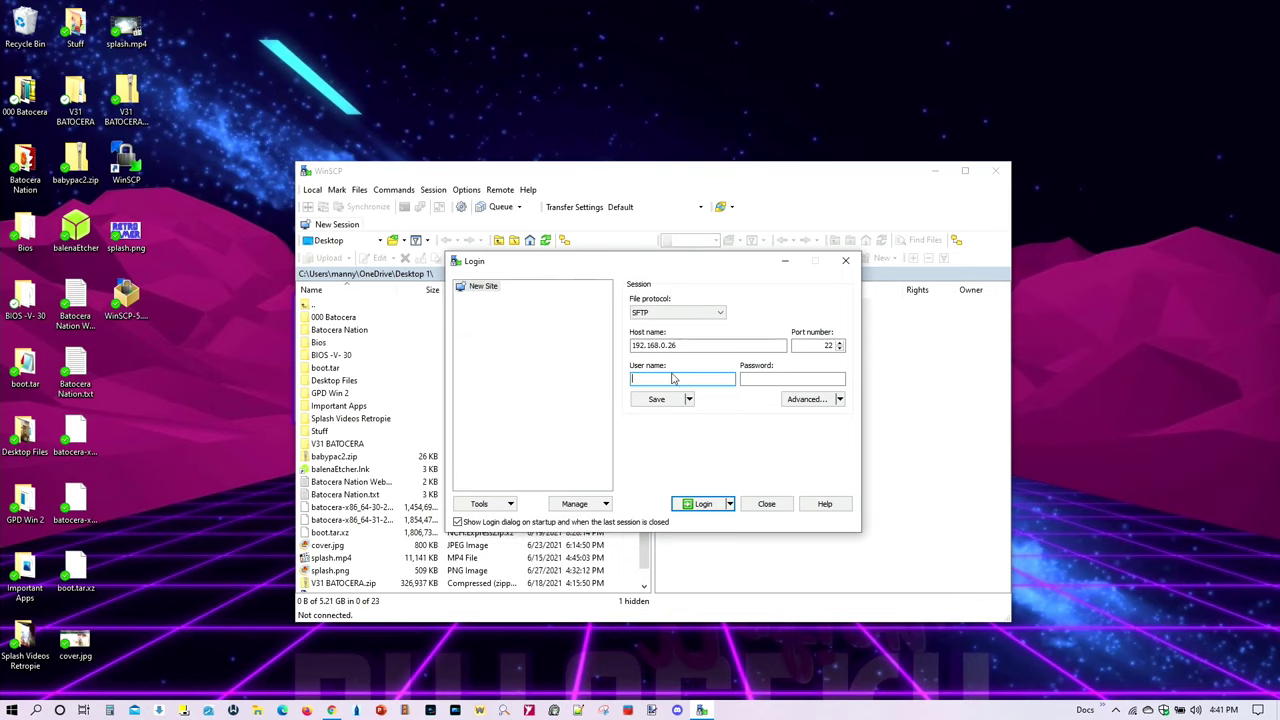
type("root")
left_click(762, 377)
type("linux")
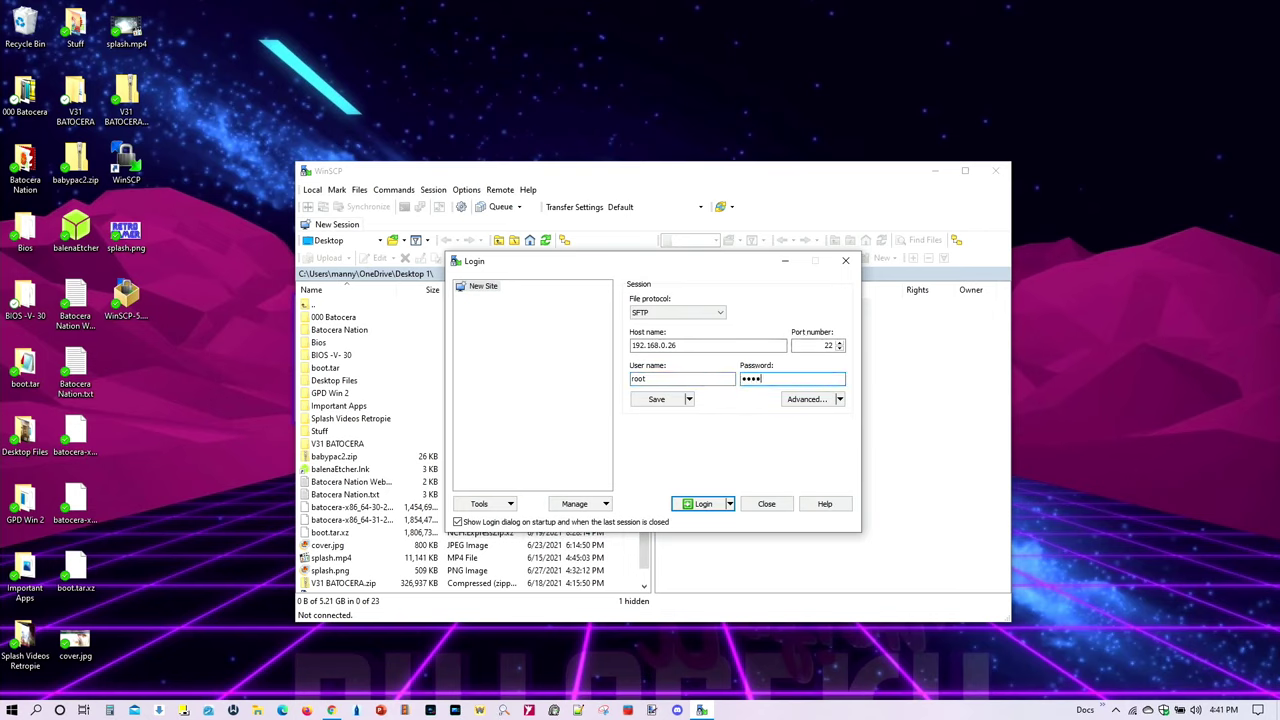
Step: Save the site with its password, log in, and accept the server's host key
left_click(660, 400)
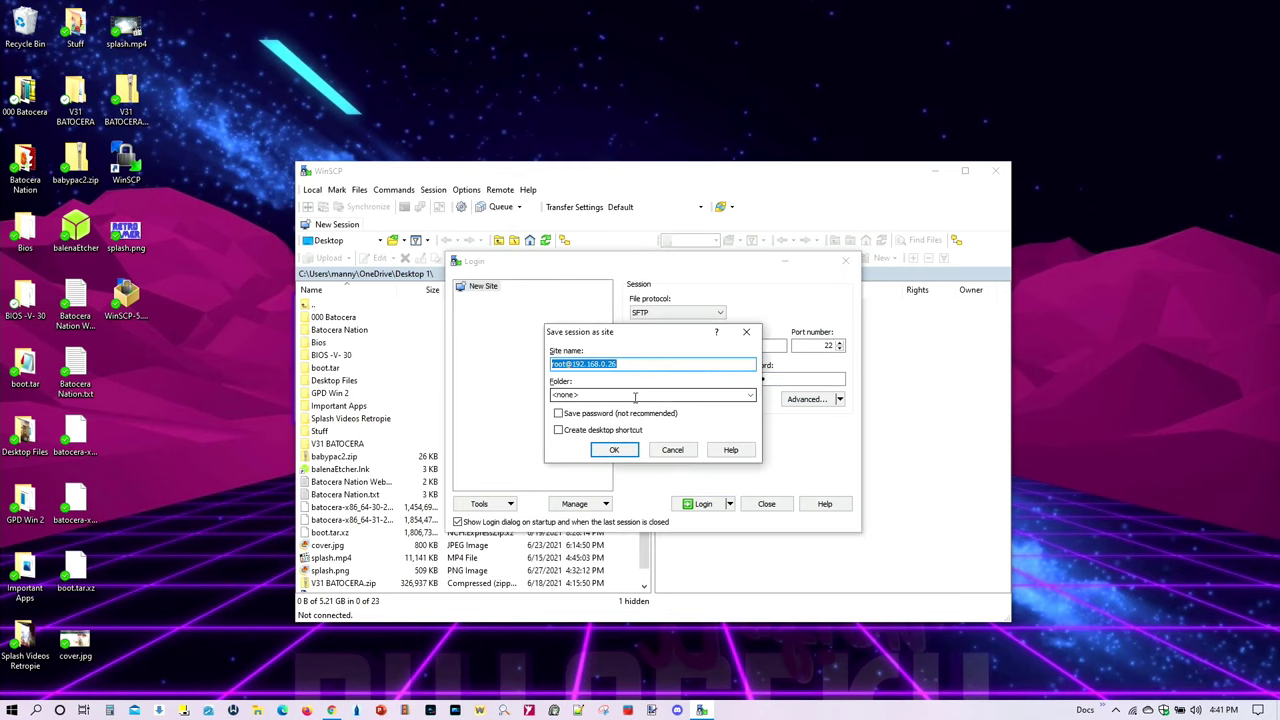
left_click(560, 413)
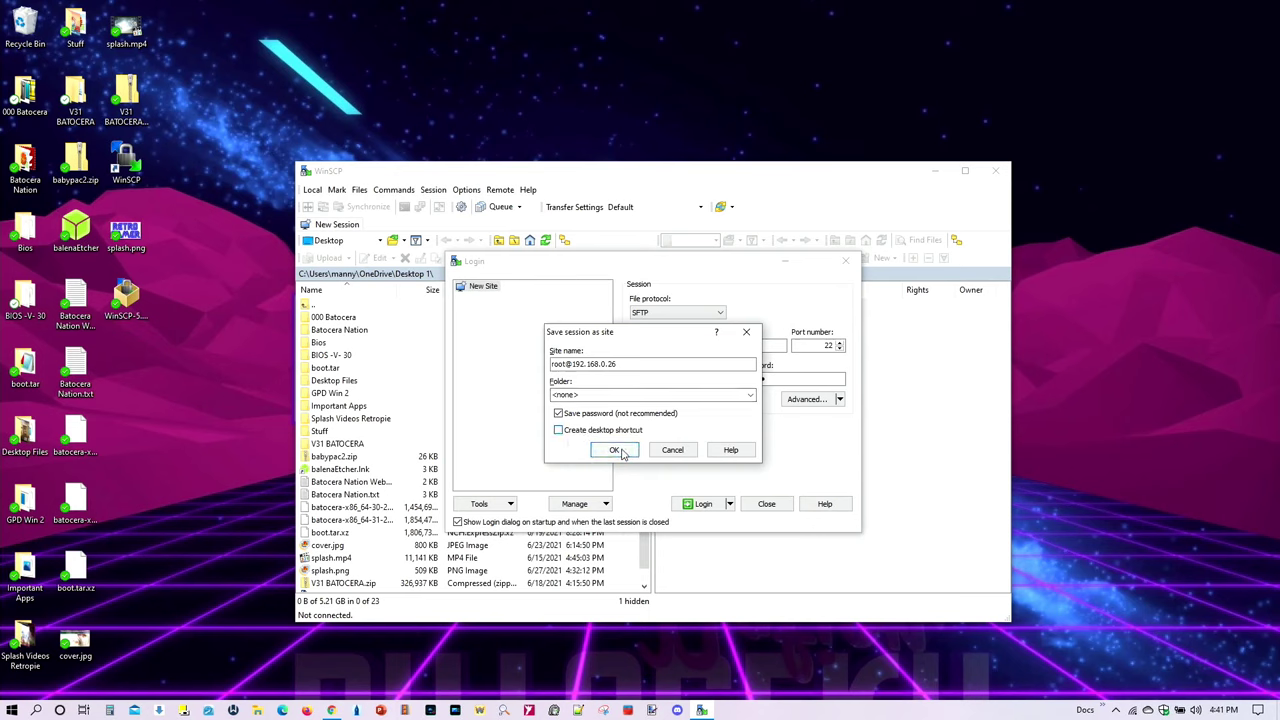
left_click(620, 452)
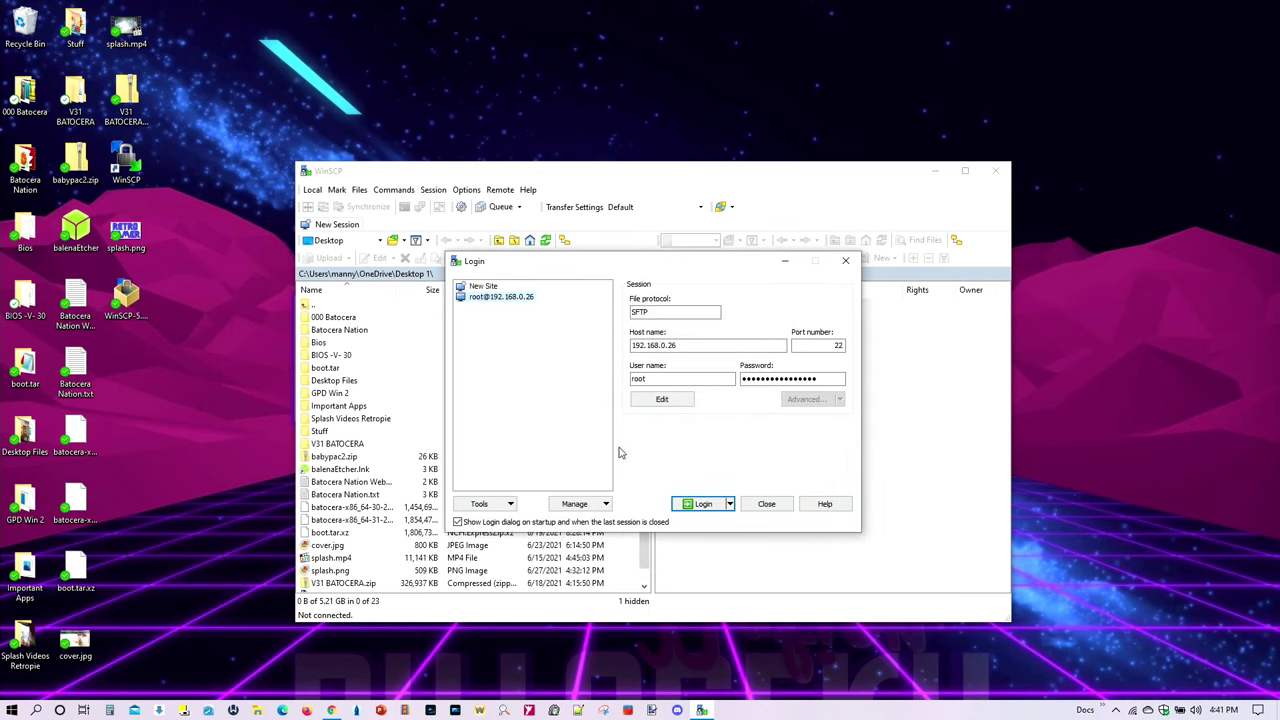
left_click(707, 505)
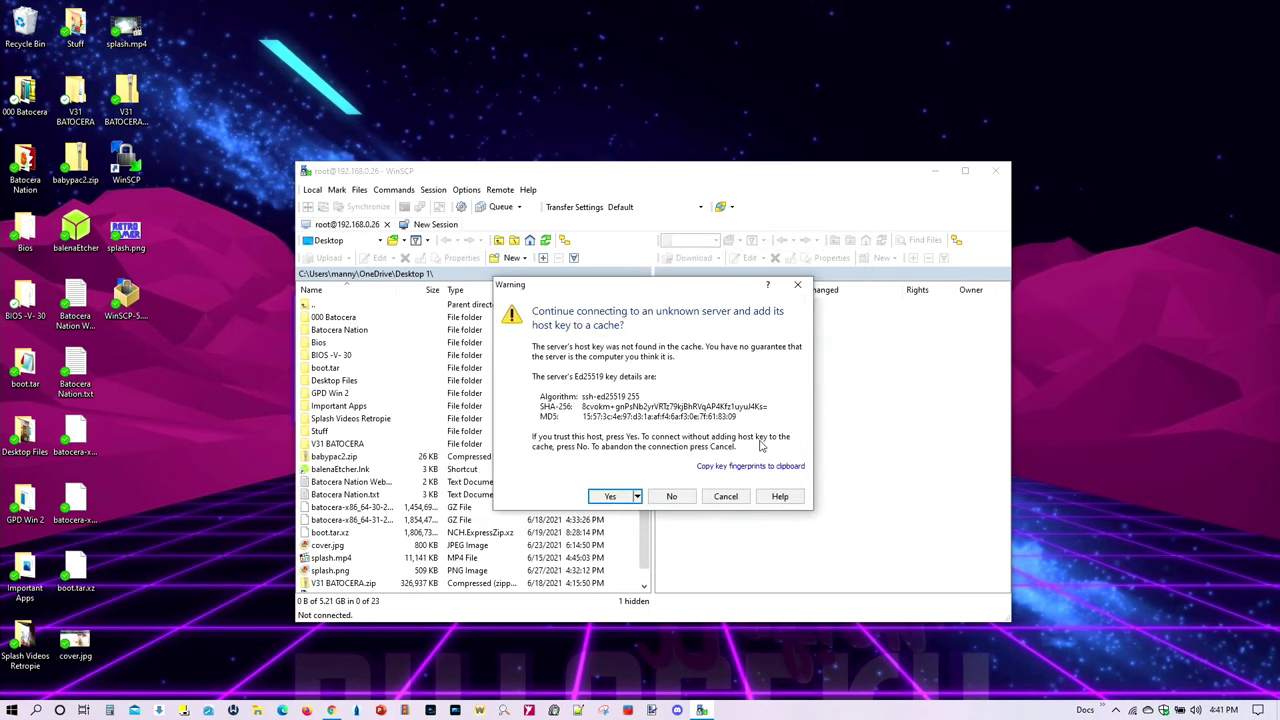
left_click(610, 496)
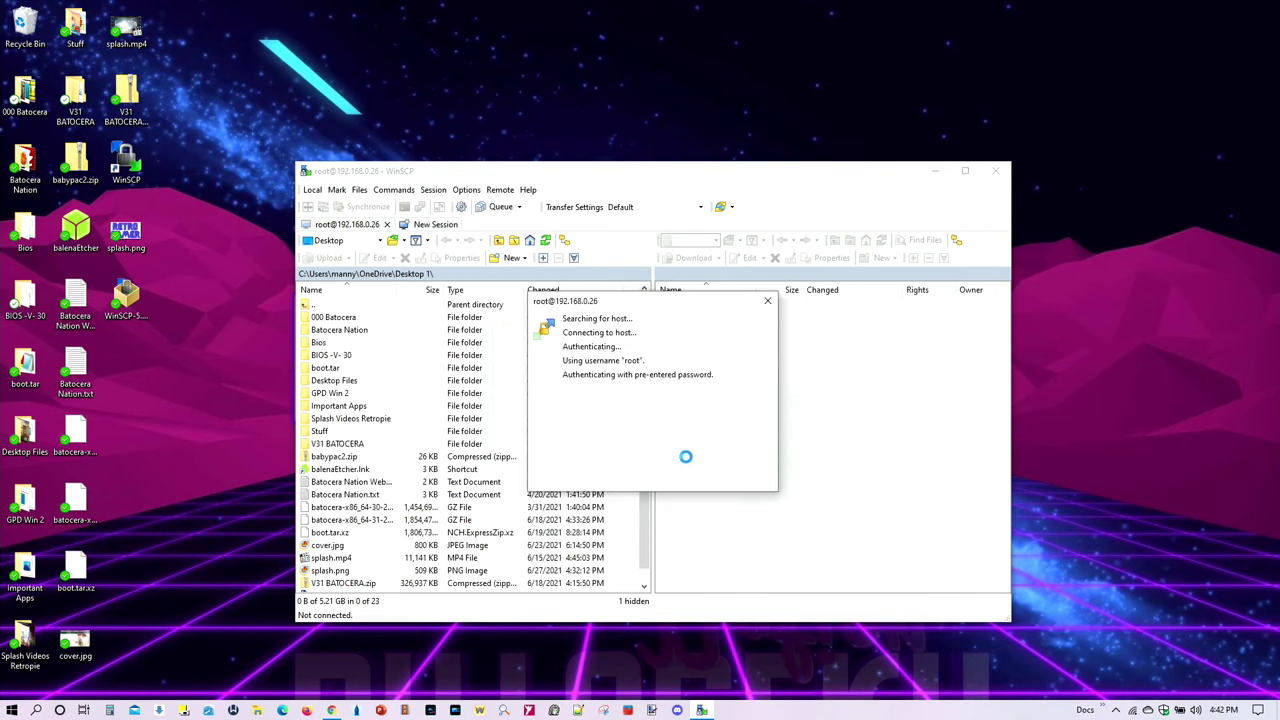
Step: Maximize WinSCP and open the remote batocera.conf in the internal editor
left_click(965, 171)
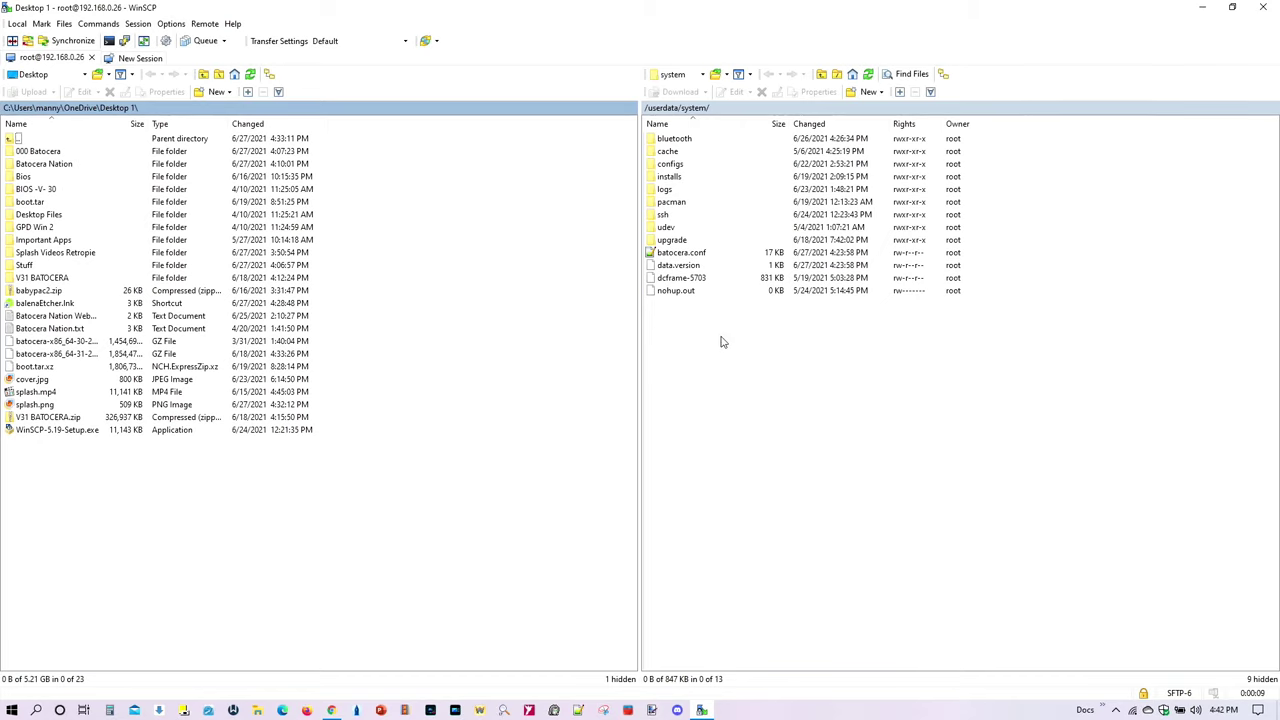
left_click(690, 254)
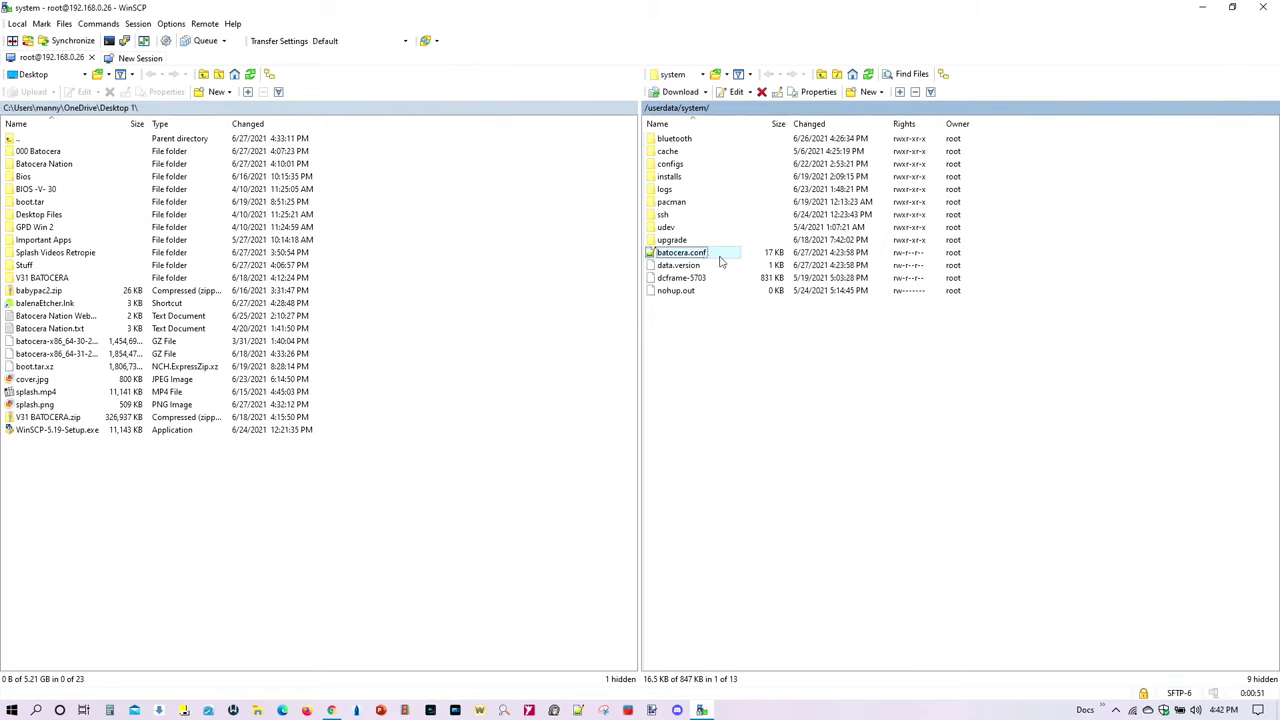
double_click(700, 255)
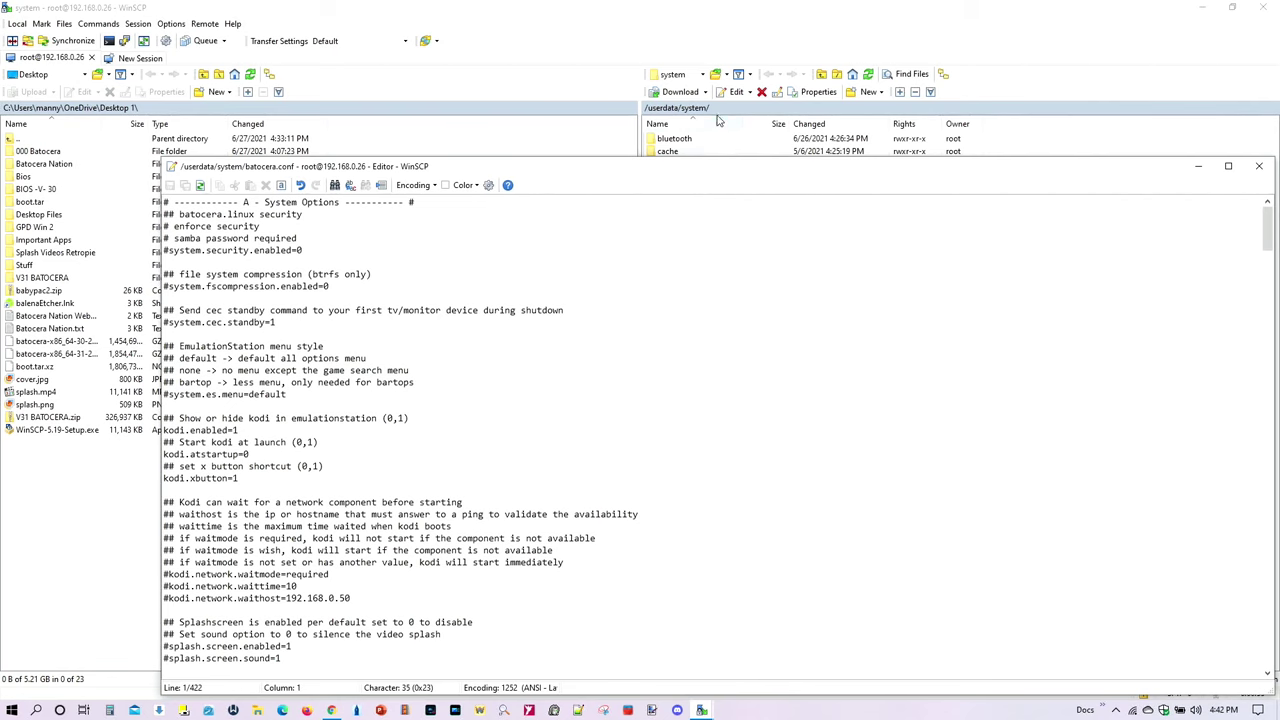
Step: Remove the # from splash.screen.enabled and retype the splash screen values
left_click_drag(677, 175, 671, 133)
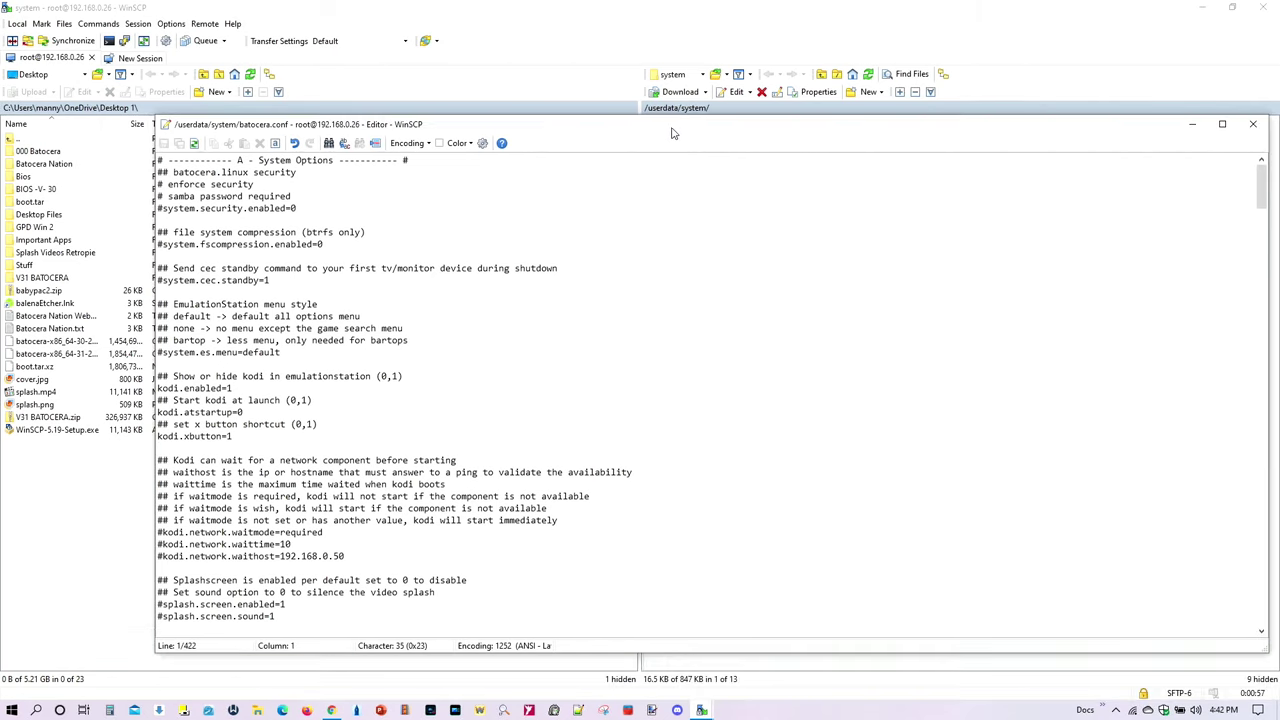
scroll(398, 405, "down", 4)
left_click(163, 460)
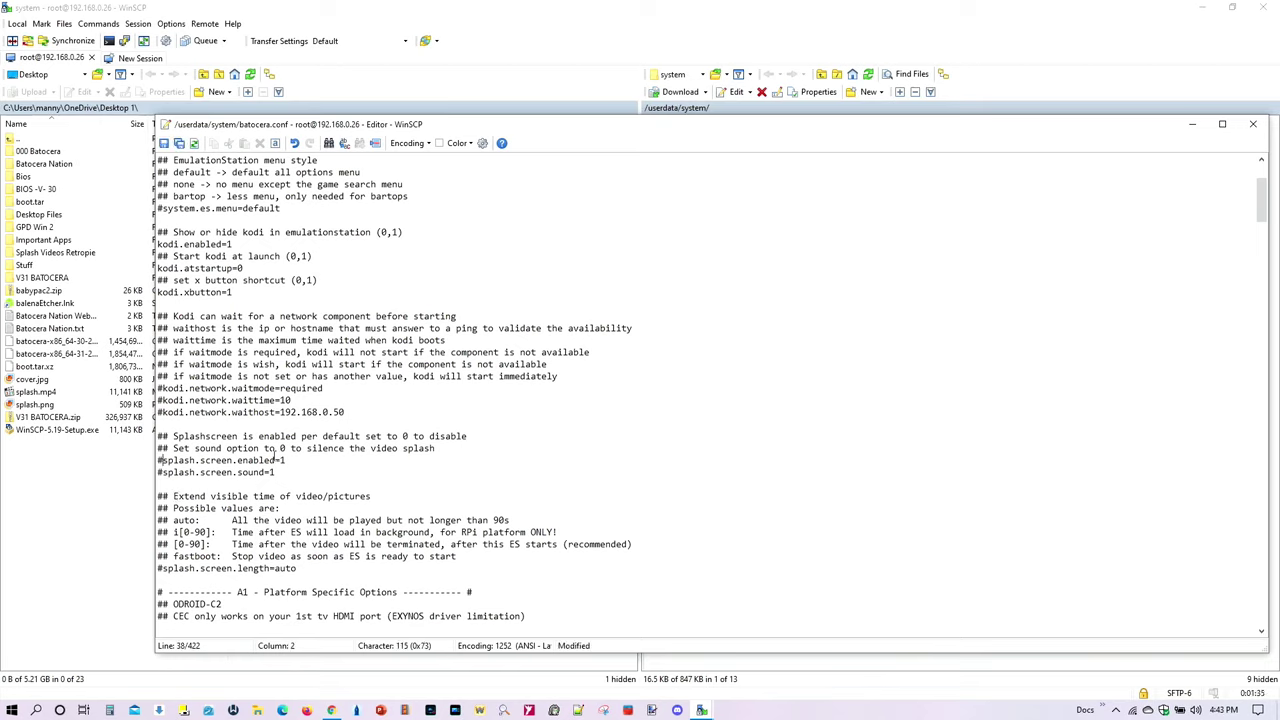
key("BackSpace")
key("End")
key("BackSpace")
type("0")
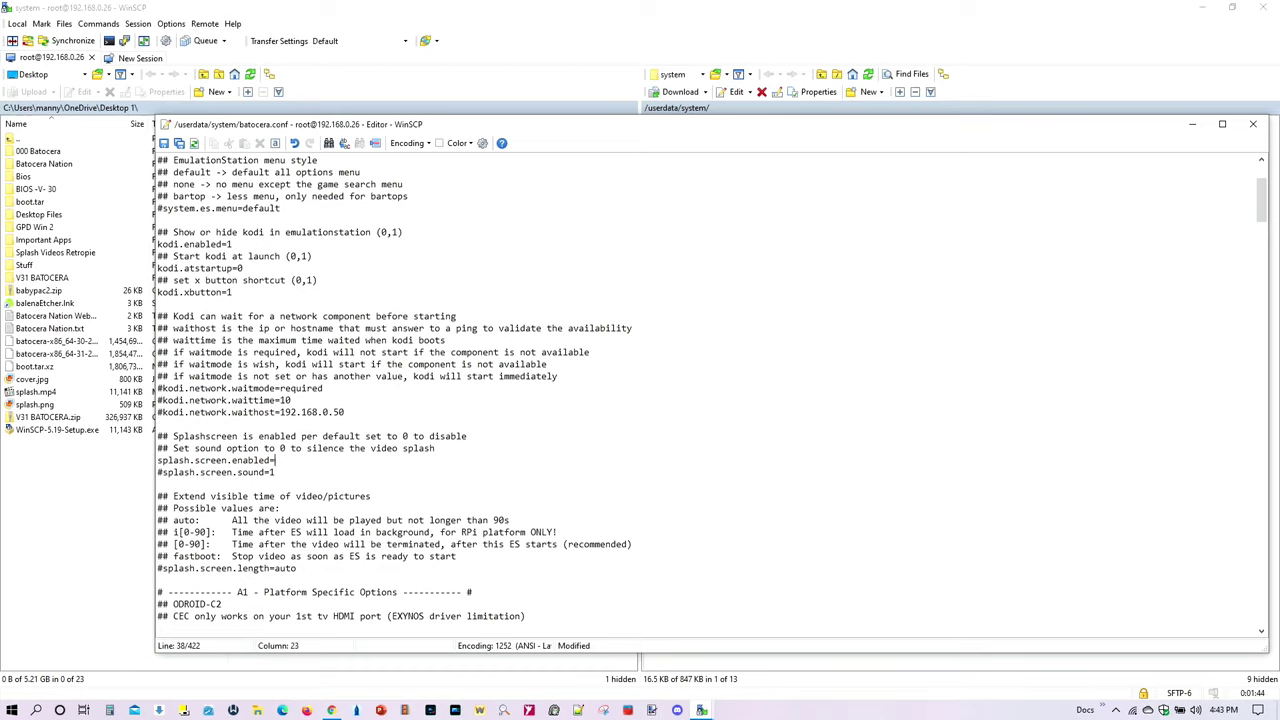
type("1")
key("BackSpace")
type("0")
Step: Uncomment splash.screen.sound and fix splash.screen.enabled's value, leaving both at 1
left_click(161, 472)
key("BackSpace")
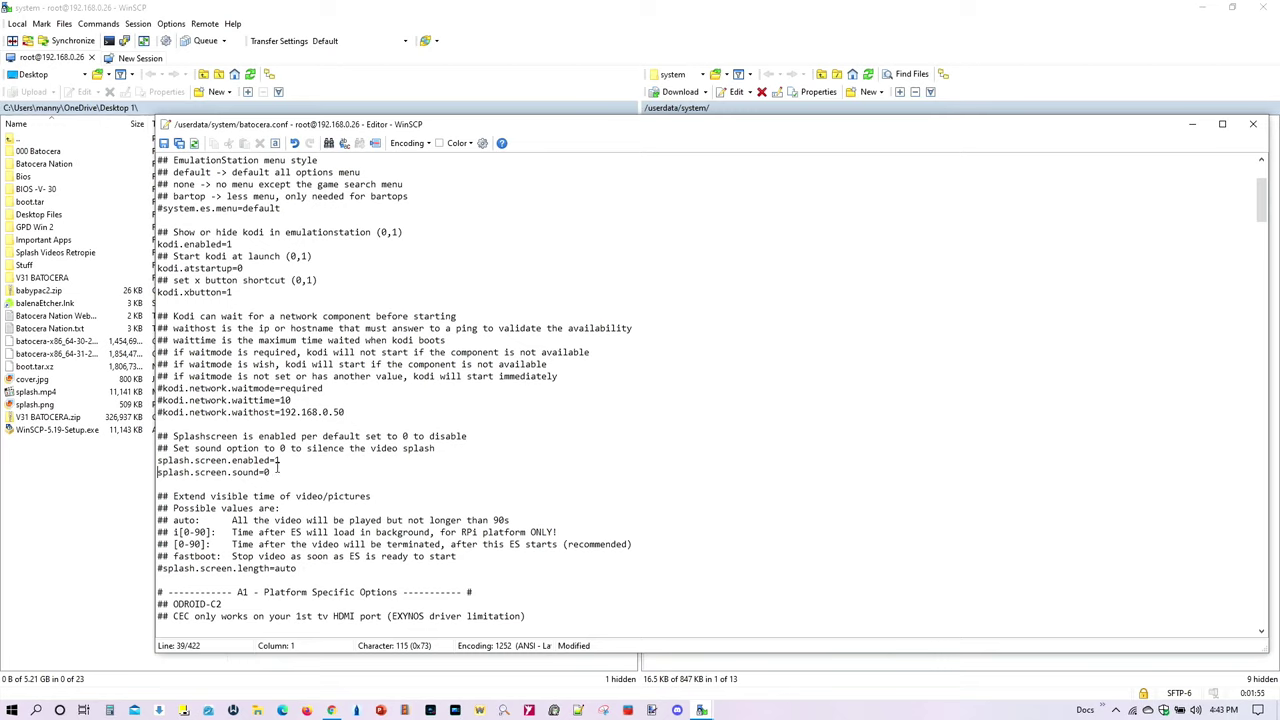
left_click(275, 471)
left_click(288, 460)
key("BackSpace")
type("09")
key("BackSpace")
key("BackSpace")
type("0")
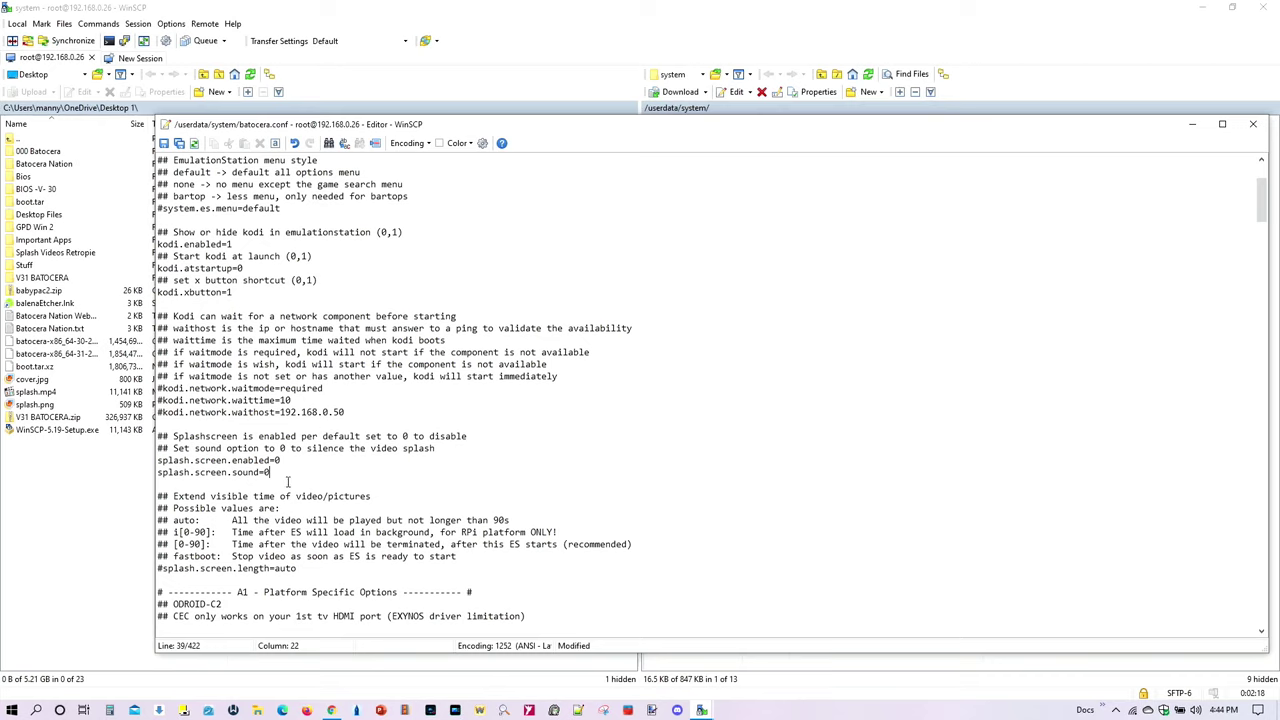
left_click(290, 460)
scroll(307, 495, "down", 3)
left_click(304, 460)
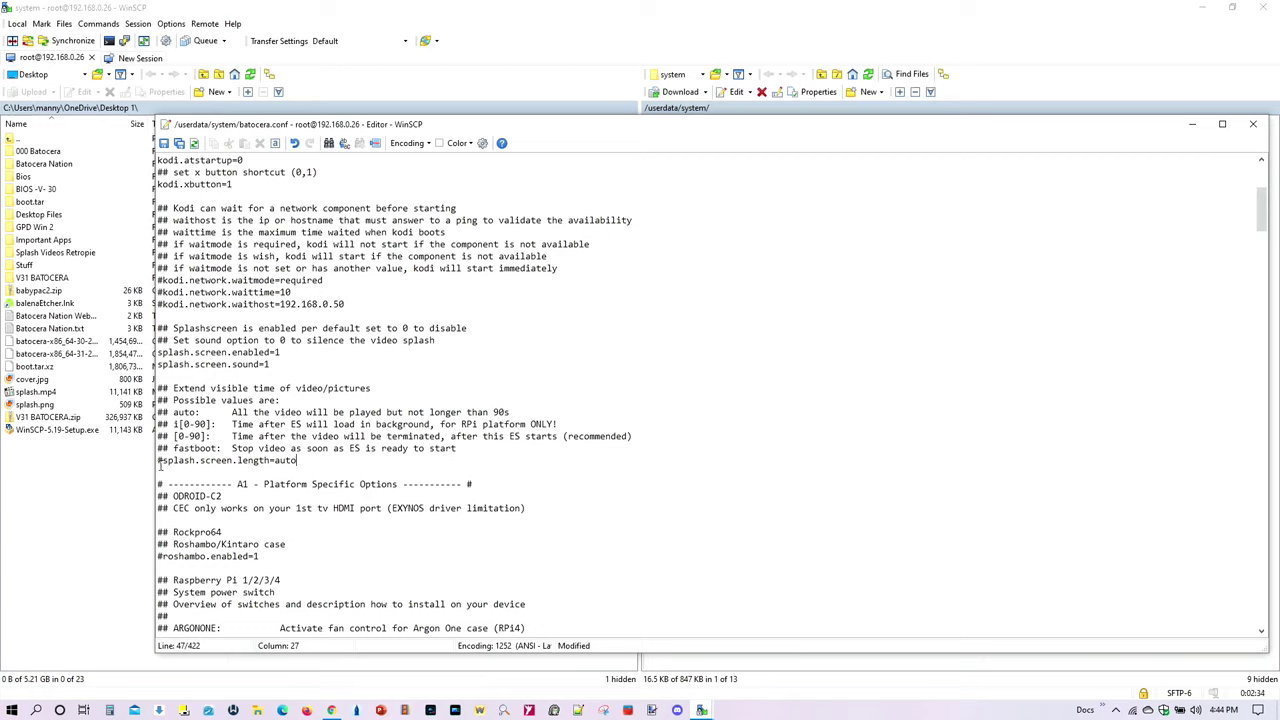
left_click(164, 461)
key("BackSpace")
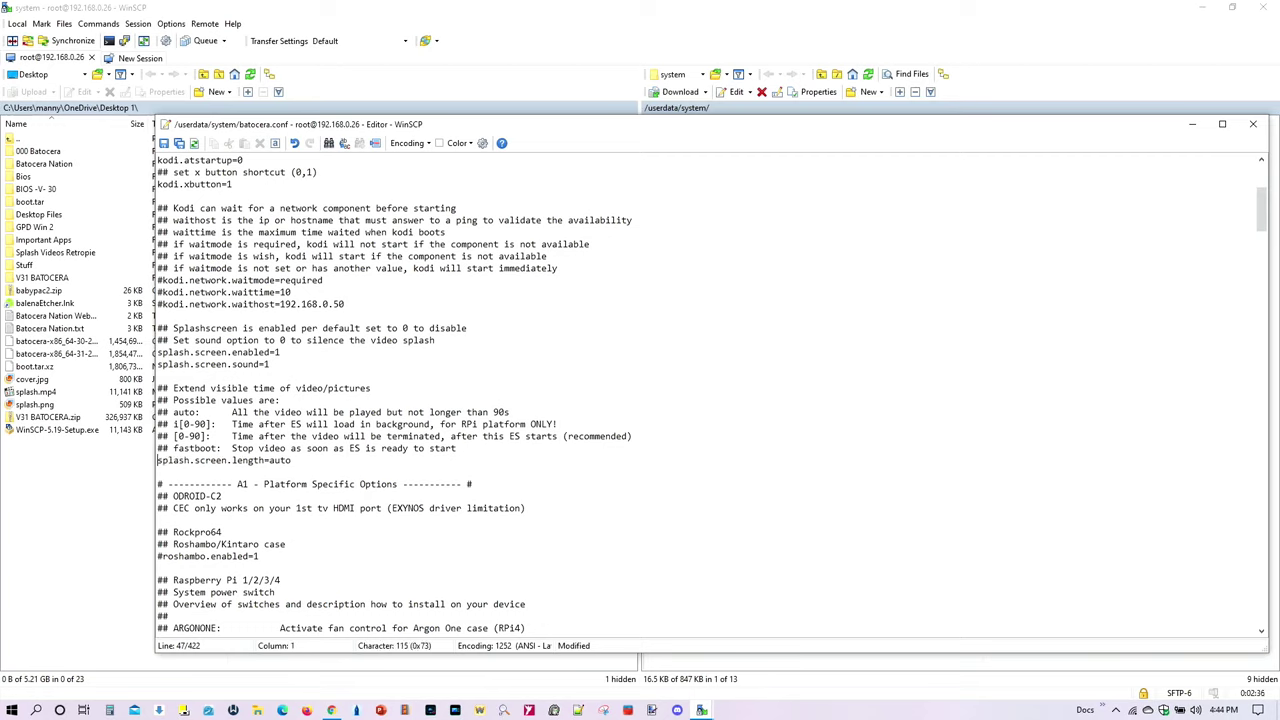
key("End")
key("BackSpace")
key("BackSpace")
key("BackSpace")
key("BackSpace")
type("45")
key("BackSpace")
type("30")
key("BackSpace")
key("BackSpace")
type("90")
key("BackSpace")
key("BackSpace")
type("auto")
left_click(158, 462)
type("#")
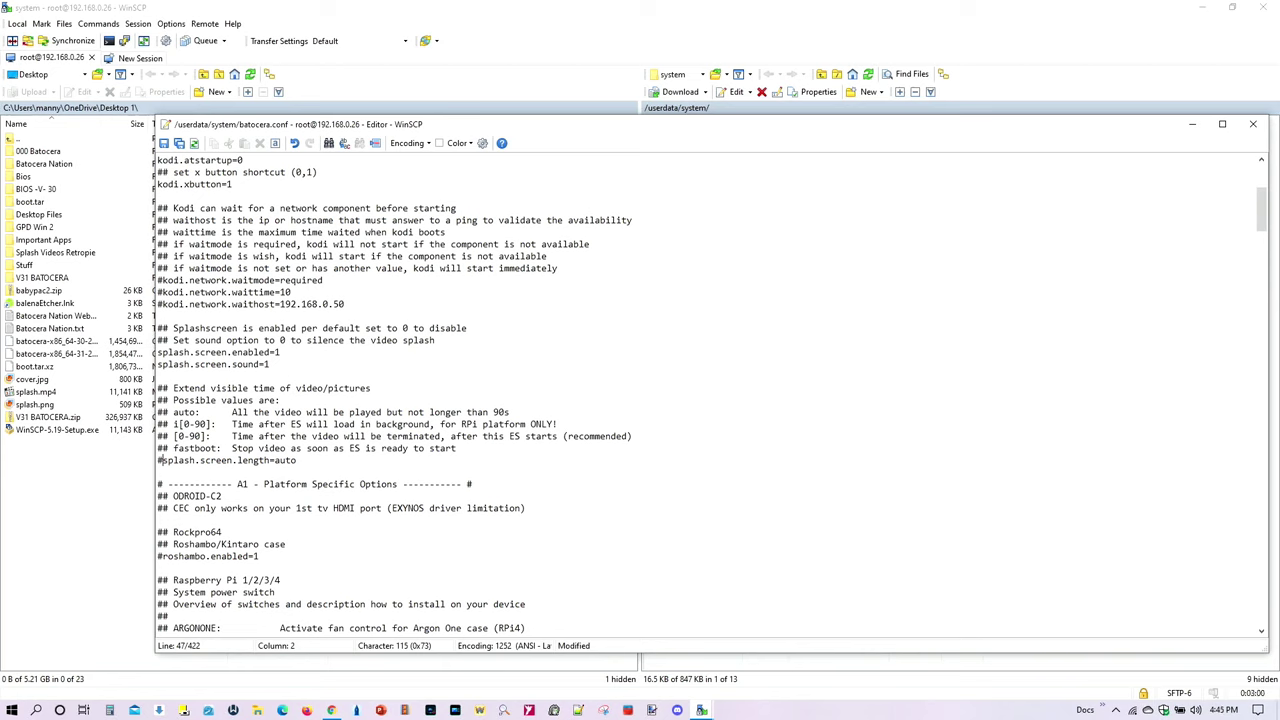